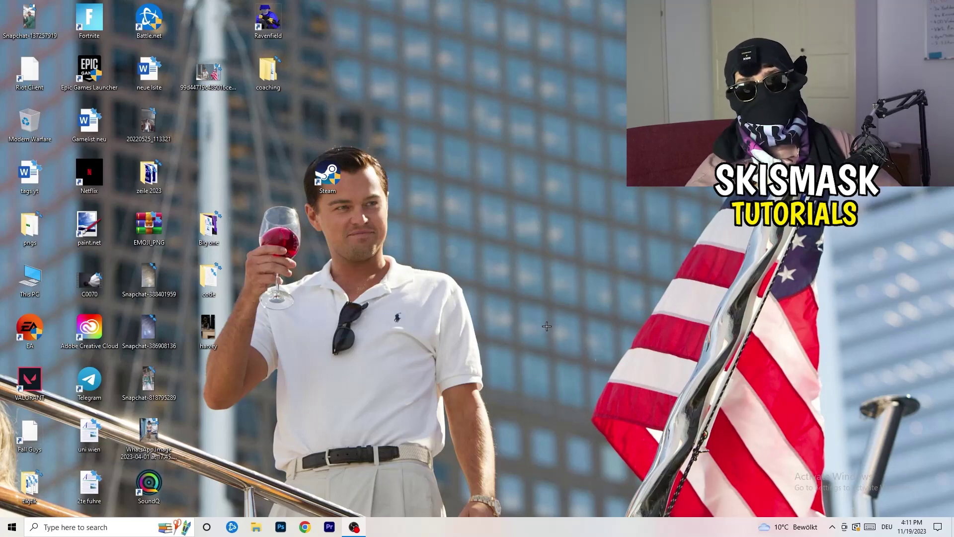
Open the NVIDIA Control Panel, view the resolution and refresh rate page for the display, and close it
right_click(469, 222)
right_click(545, 161)
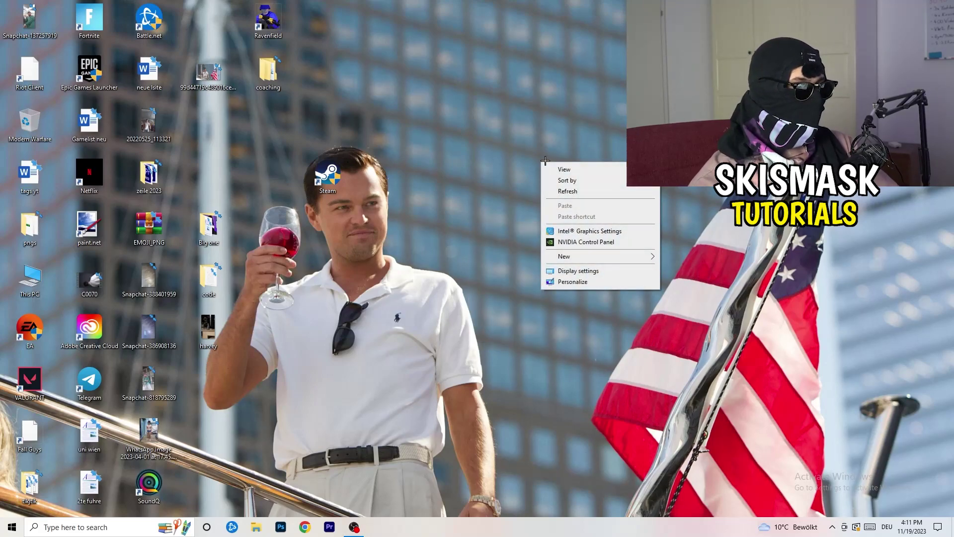
left_click(596, 241)
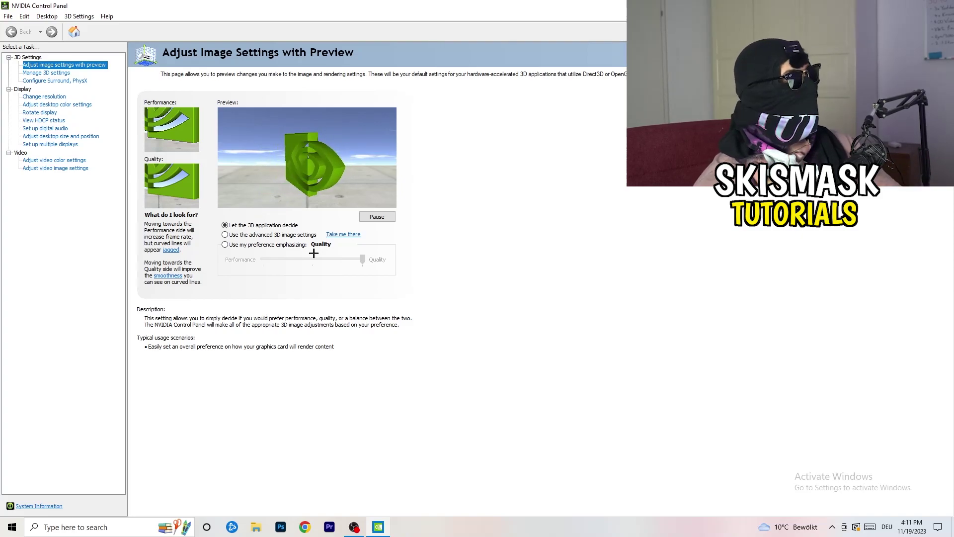
left_click(36, 97)
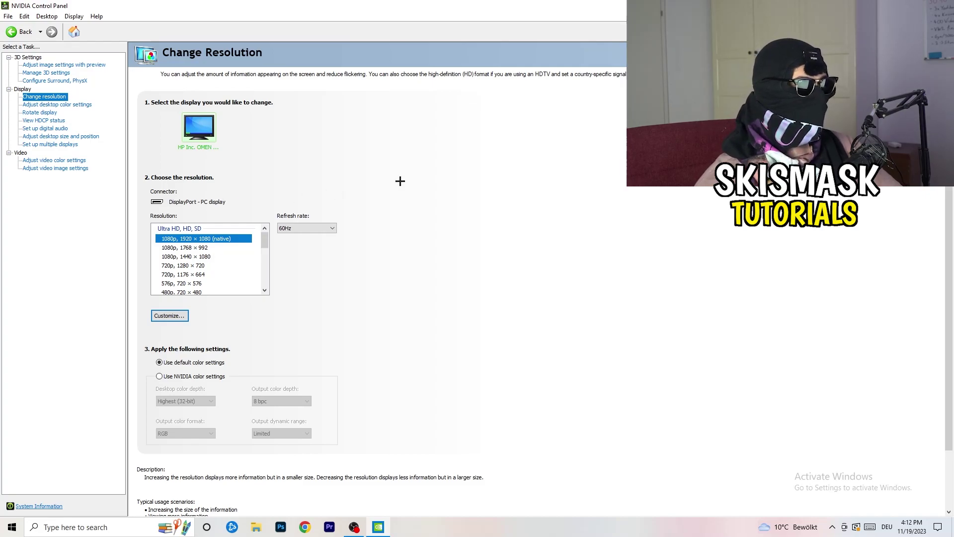
left_click(942, 6)
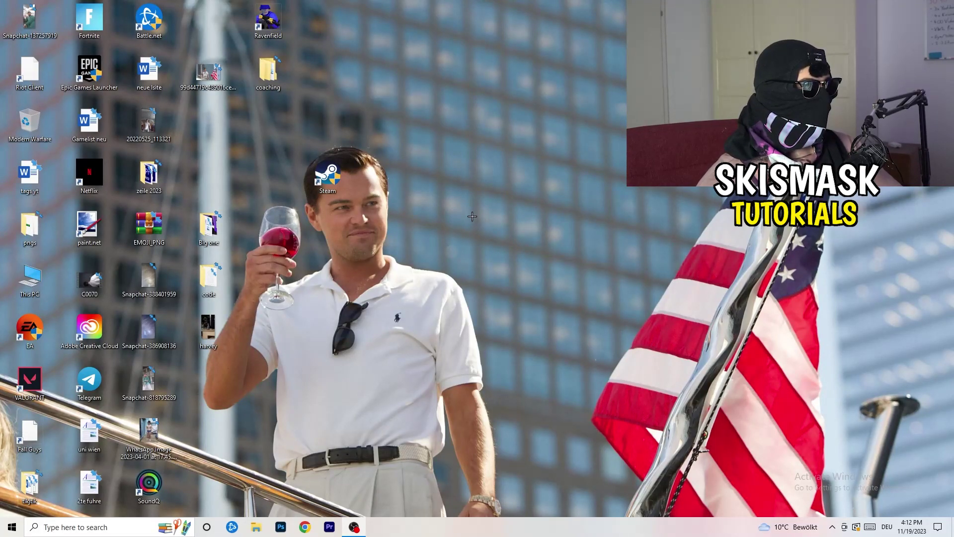
Open the Windows display settings and check the scaling options for text, apps and other items
left_click(10, 527)
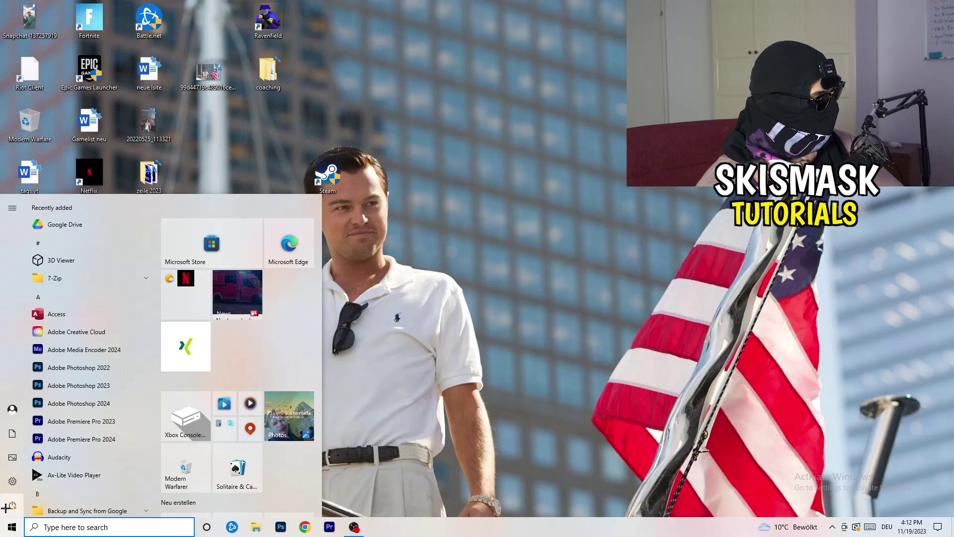
left_click(16, 482)
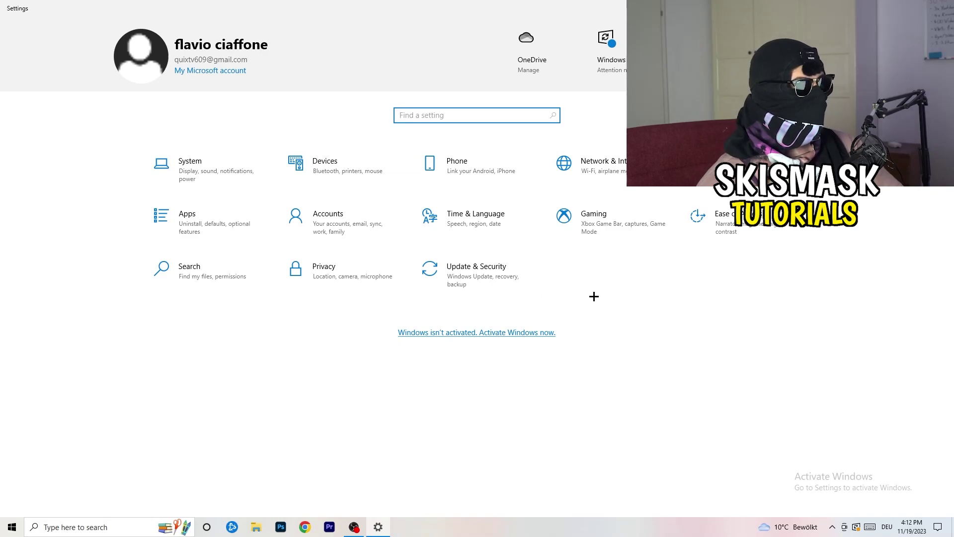
left_click(233, 170)
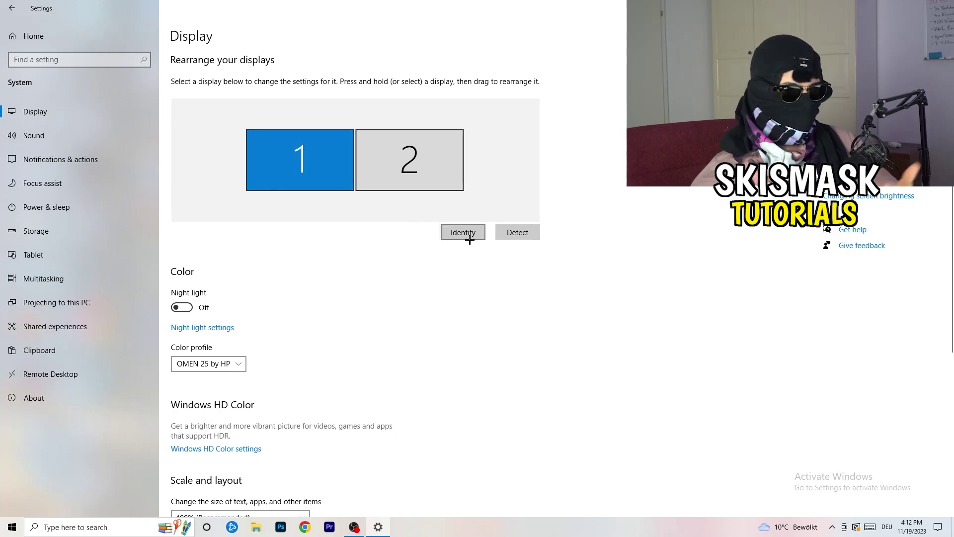
scroll(312, 238, "down", 5)
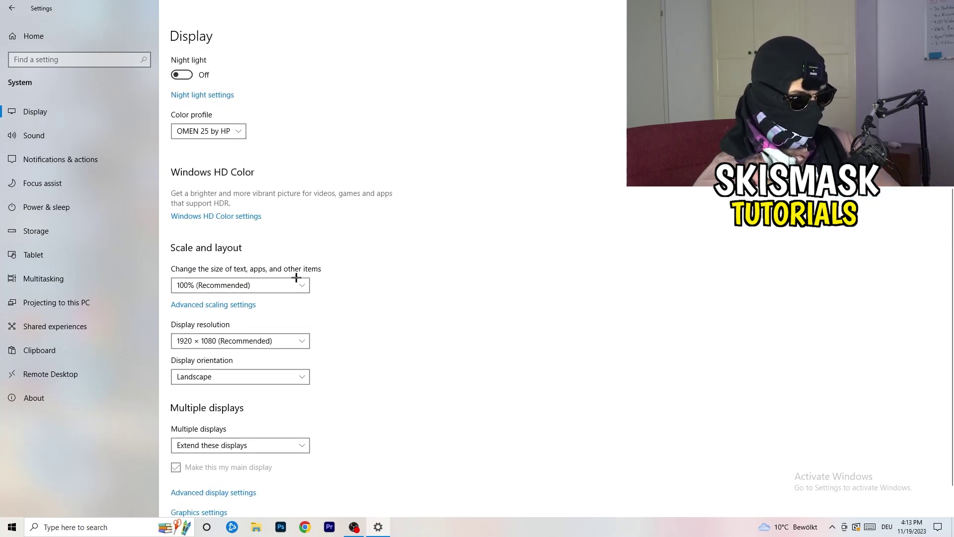
left_click(277, 288)
left_click(494, 307)
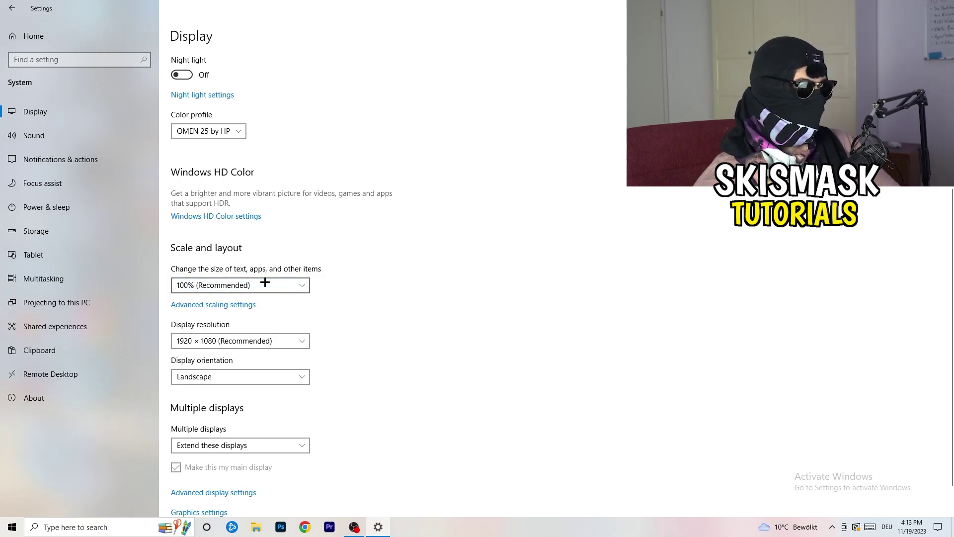
left_click(291, 286)
left_click(434, 307)
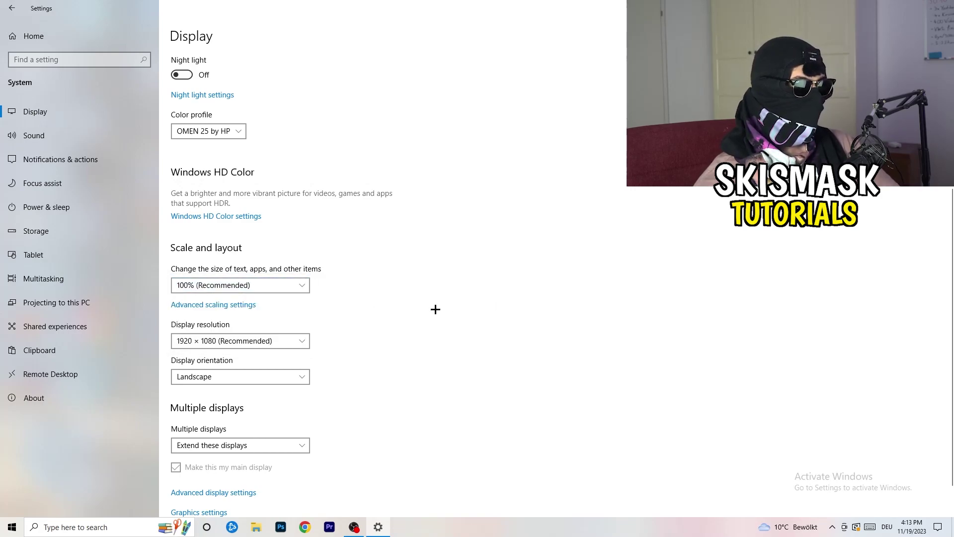
Check the available display resolution options, leaving the current selection in place
scroll(397, 308, "down", 2)
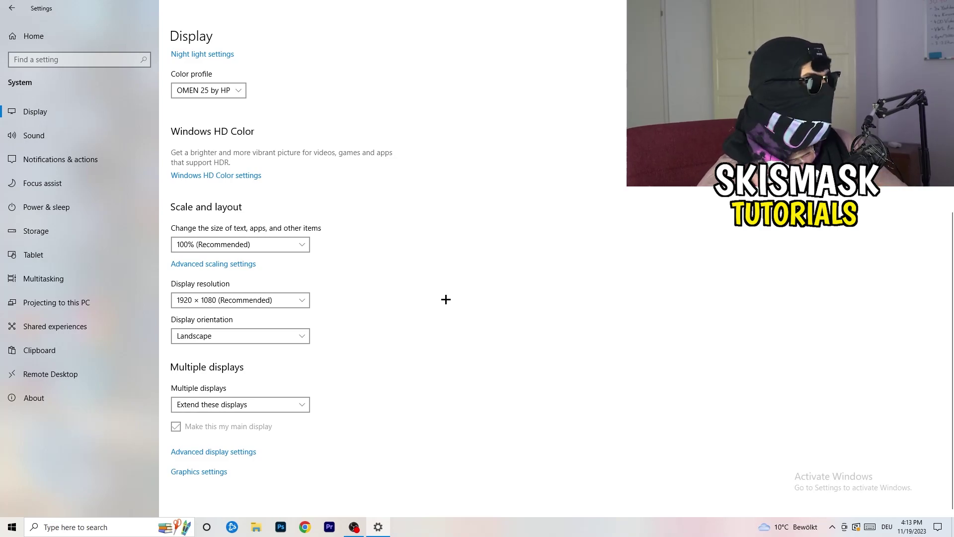
left_click(298, 300)
left_click(377, 282)
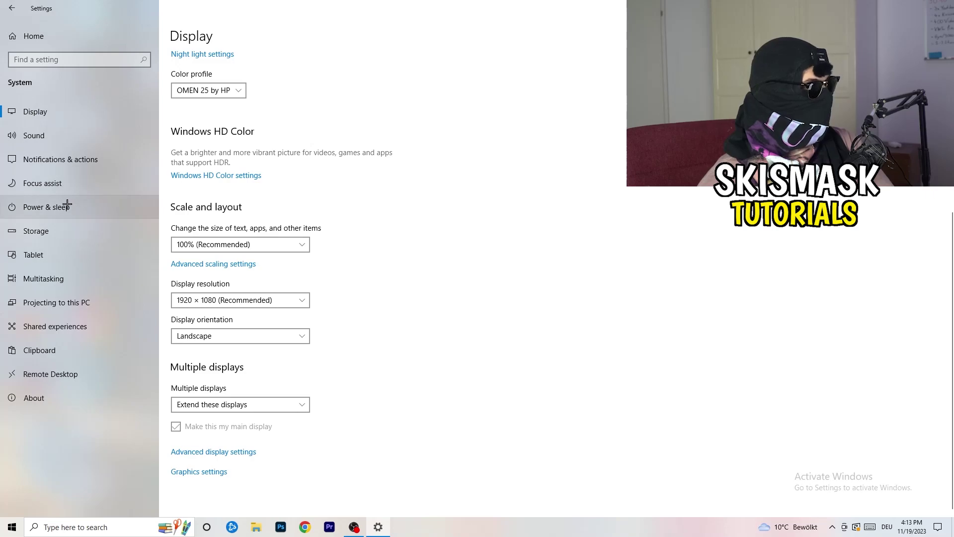
Open the additional power options from Power & sleep, review the preferred and additional power plans, and close them
left_click(47, 206)
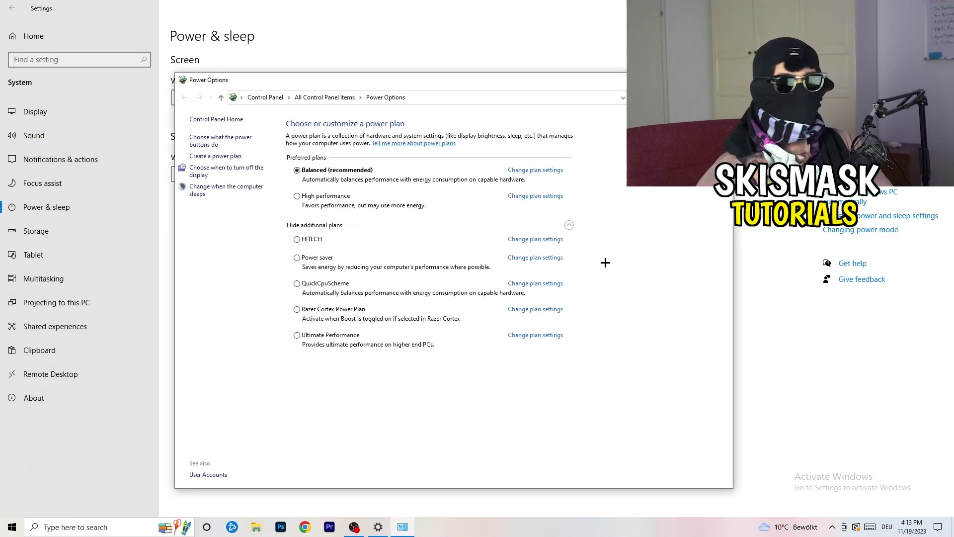
left_click(568, 225)
left_click(569, 224)
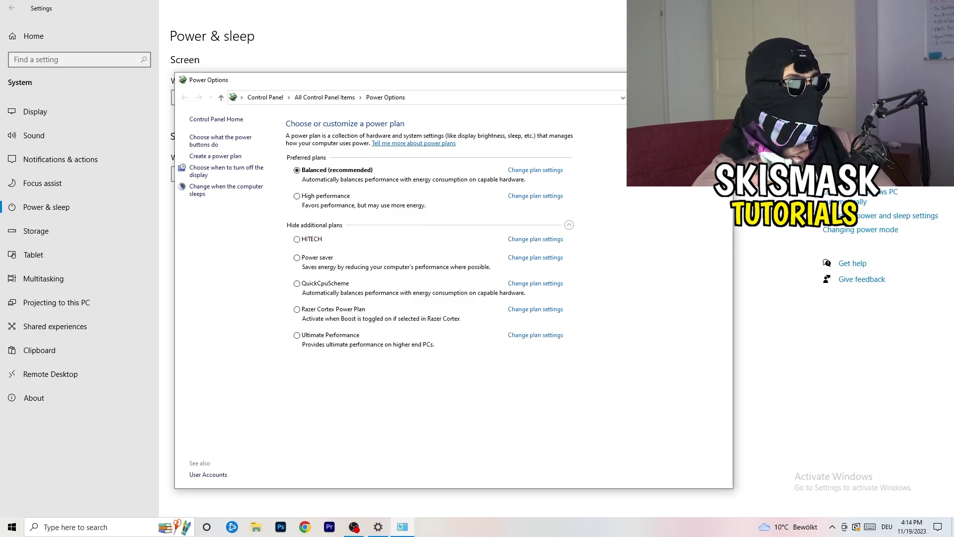
left_click(721, 80)
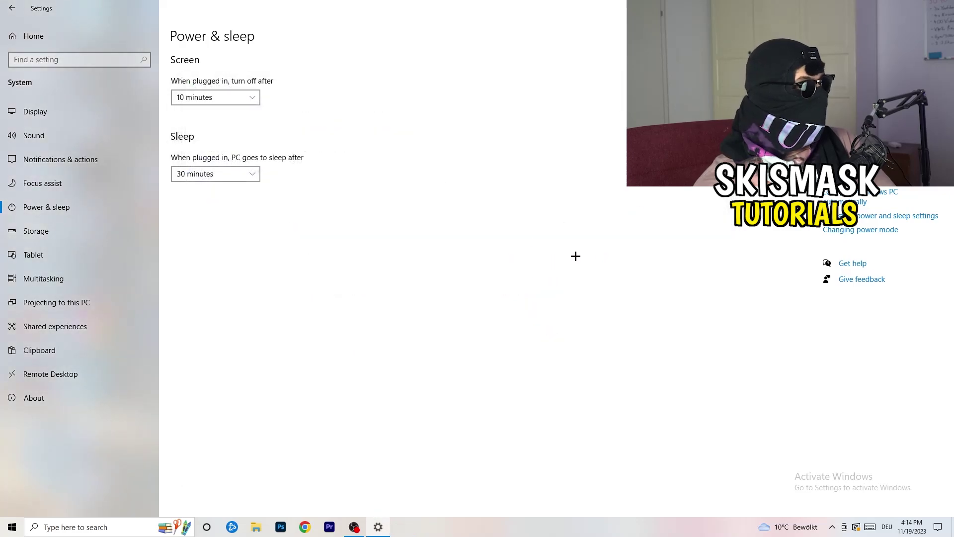
Open the Storage Sense configuration in the storage settings and check how often it can run
left_click(97, 233)
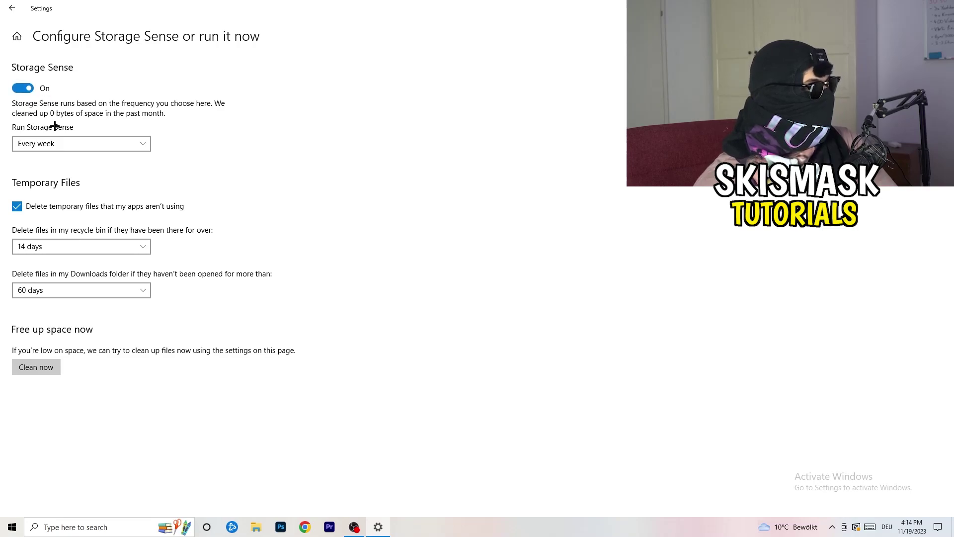
left_click(74, 143)
left_click(109, 139)
left_click(67, 143)
left_click(72, 142)
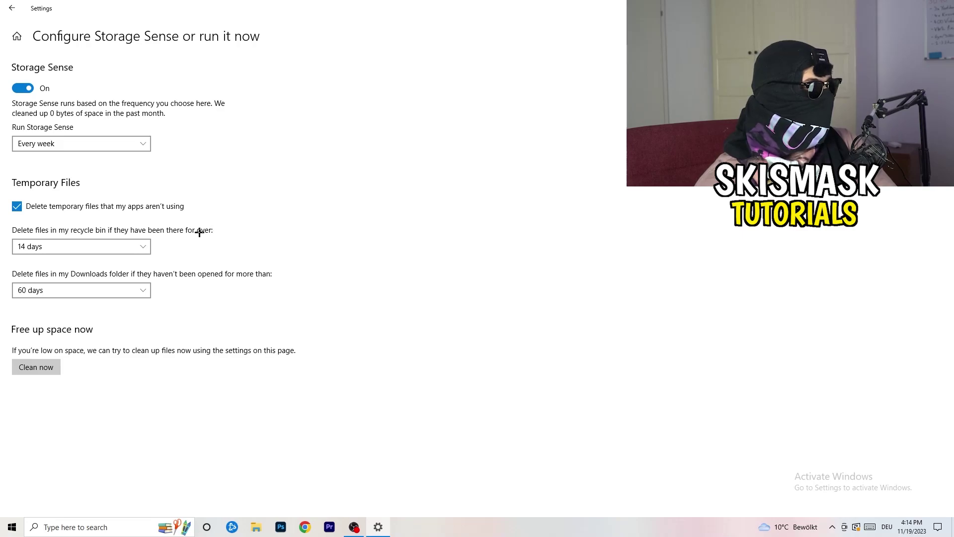
Check the deletion intervals for recycle bin and Downloads files, and return to the Settings home page
left_click(143, 247)
left_click(410, 226)
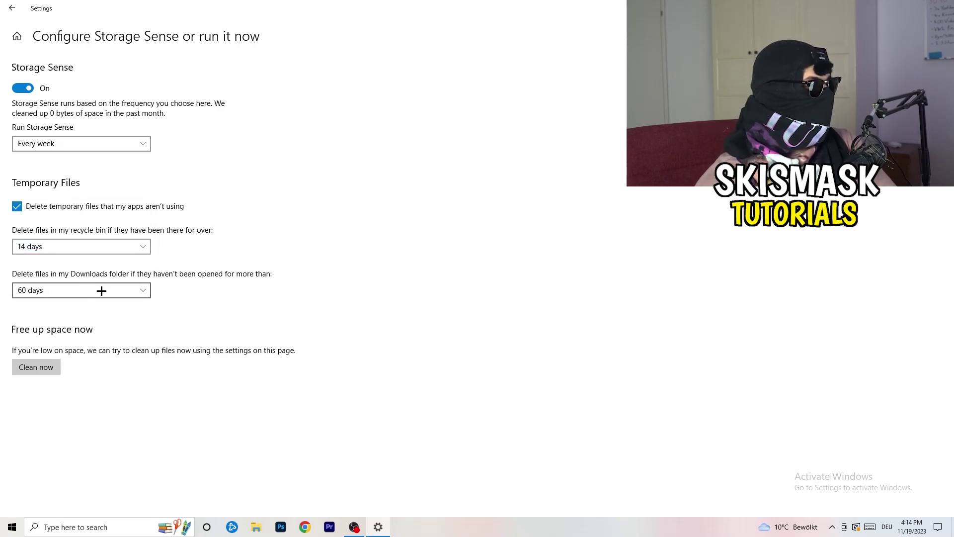
left_click(128, 290)
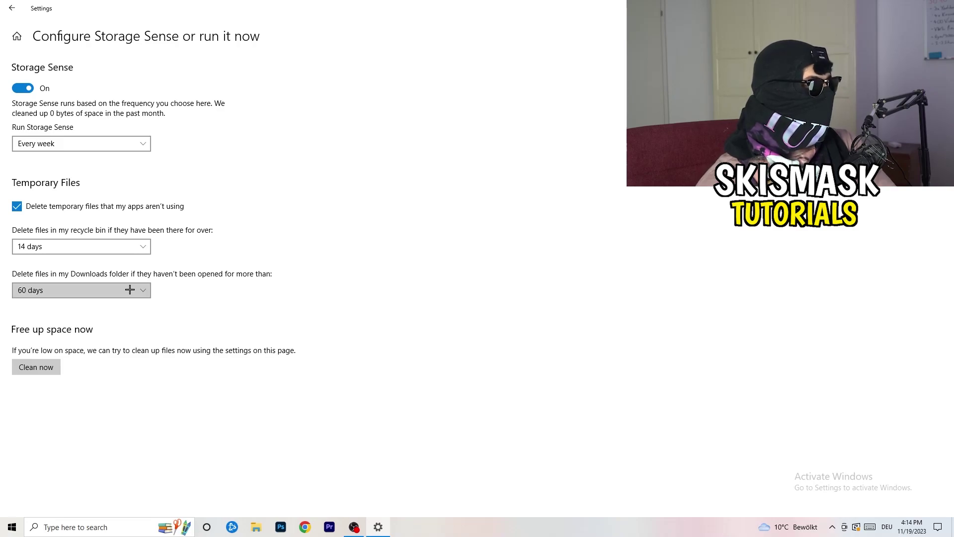
left_click(453, 224)
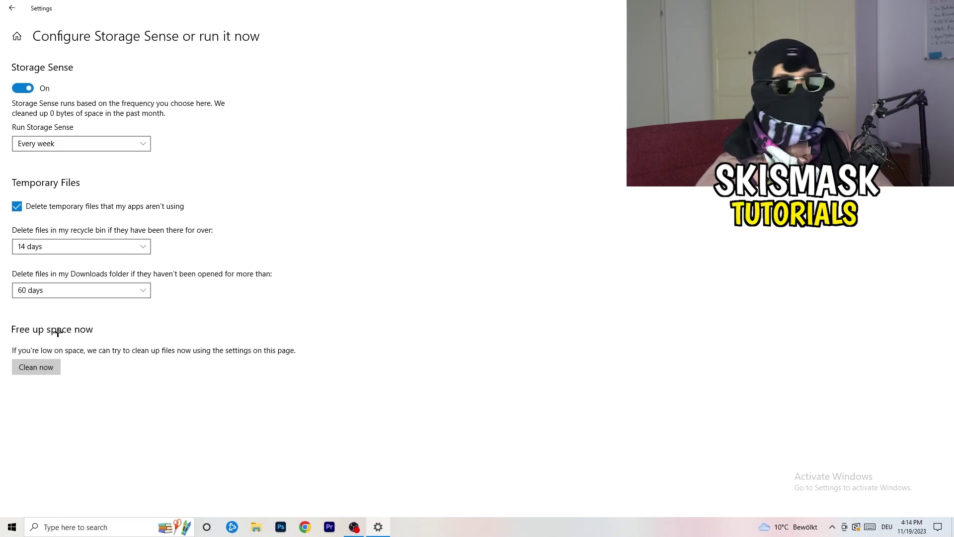
left_click(6, 6)
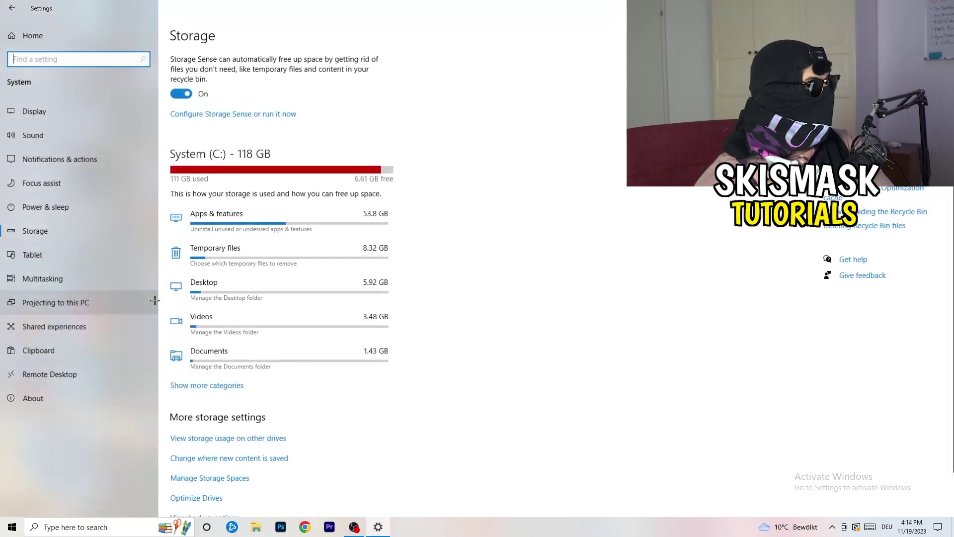
left_click(7, 7)
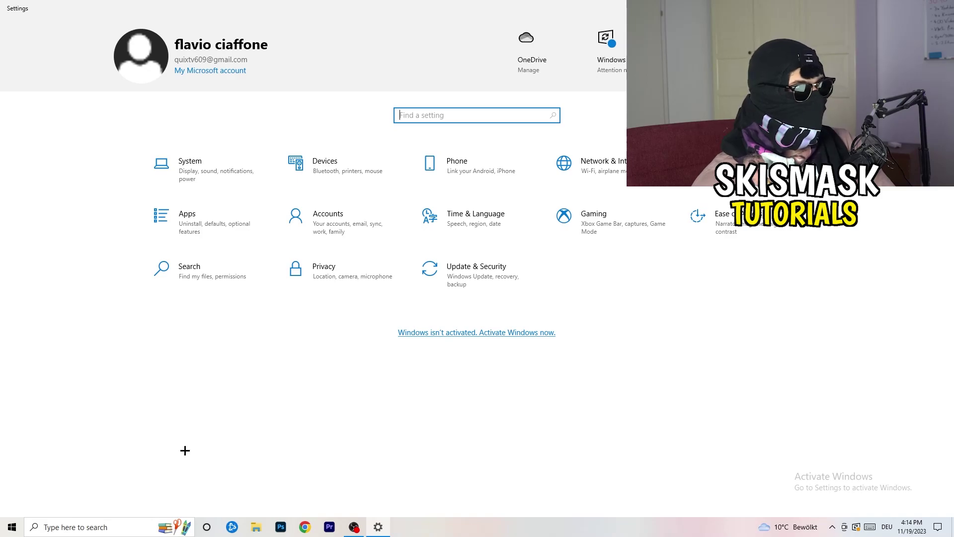
Review the gaming settings for Xbox Game Bar, background recording and recorded audio under Captures, and Game Mode
left_click(631, 224)
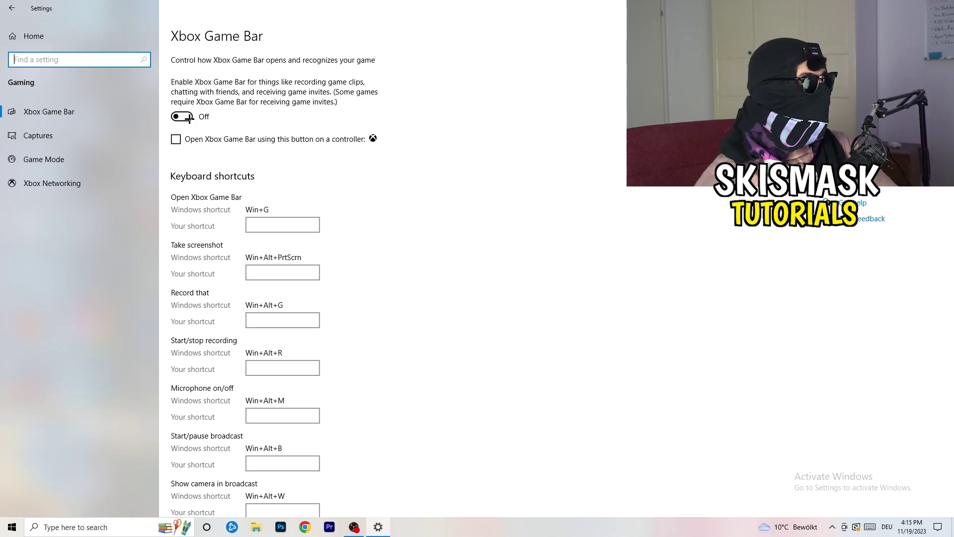
left_click(135, 140)
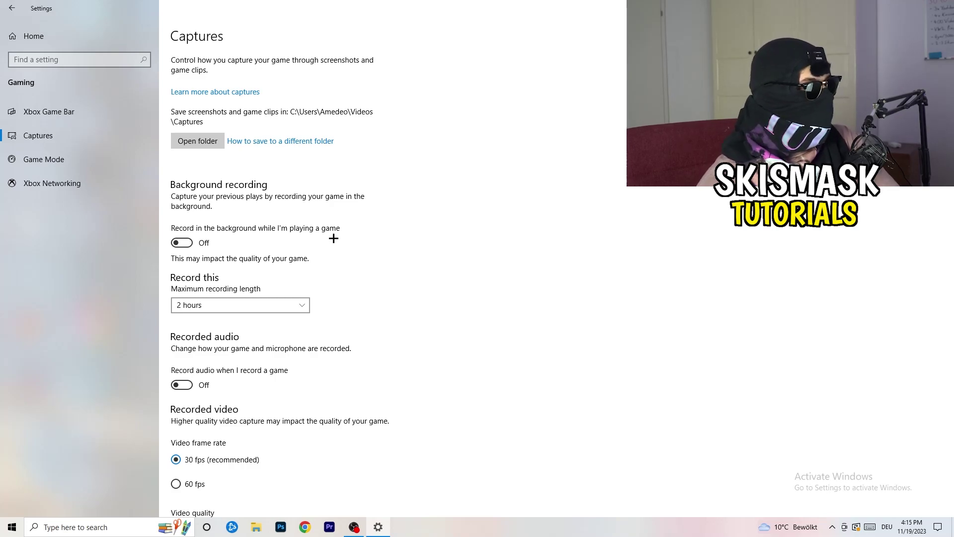
scroll(309, 242, "down", 2)
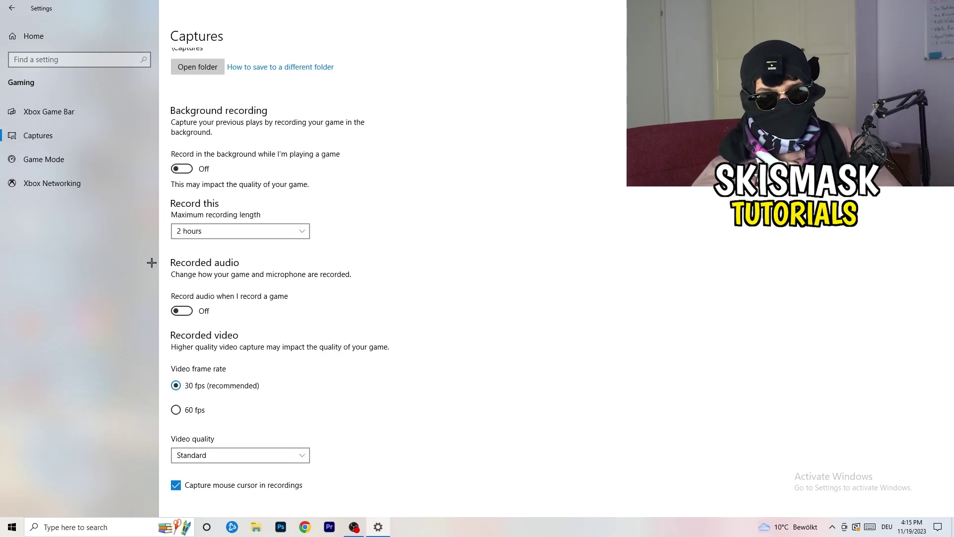
left_click(86, 166)
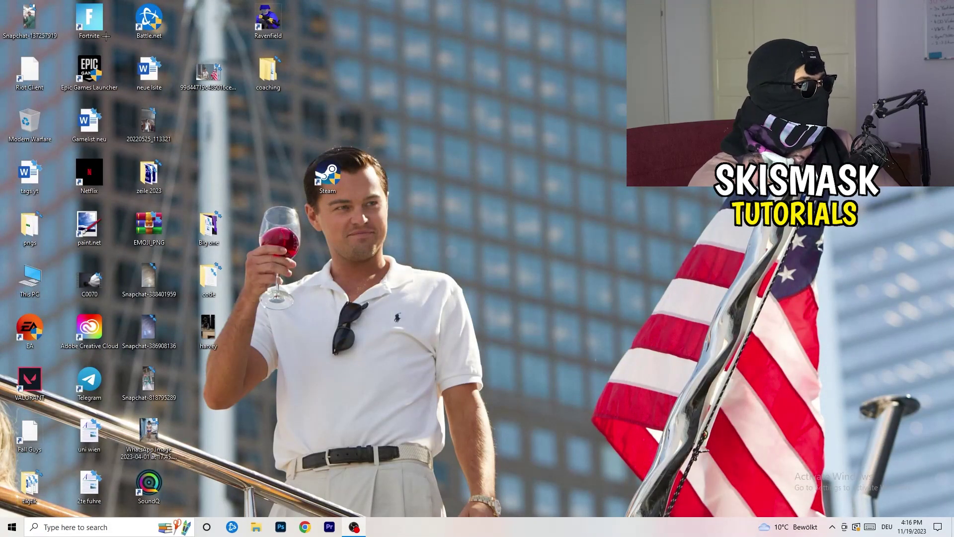
Move the Steam desktop shortcut to an empty area of the desktop and open its compatibility properties
left_click_drag(331, 187, 435, 185)
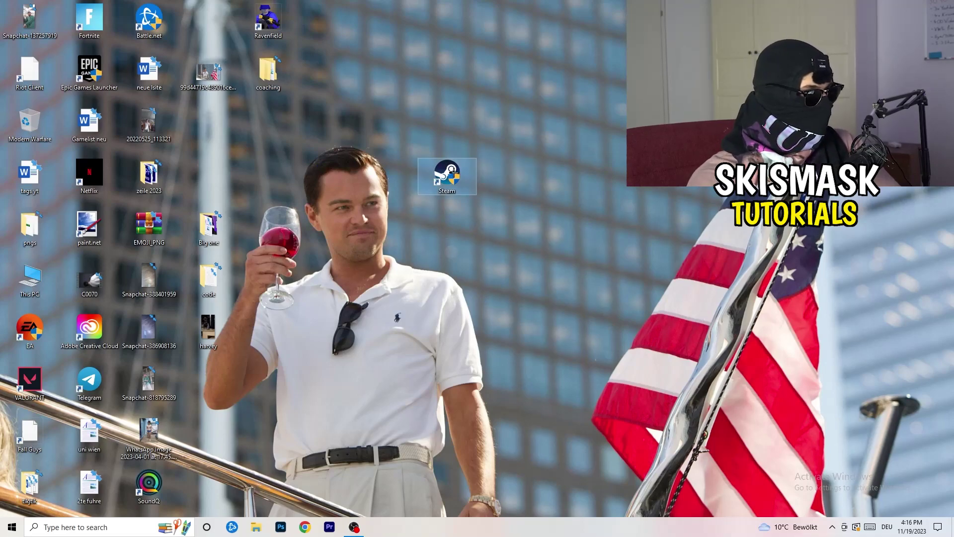
right_click(453, 173)
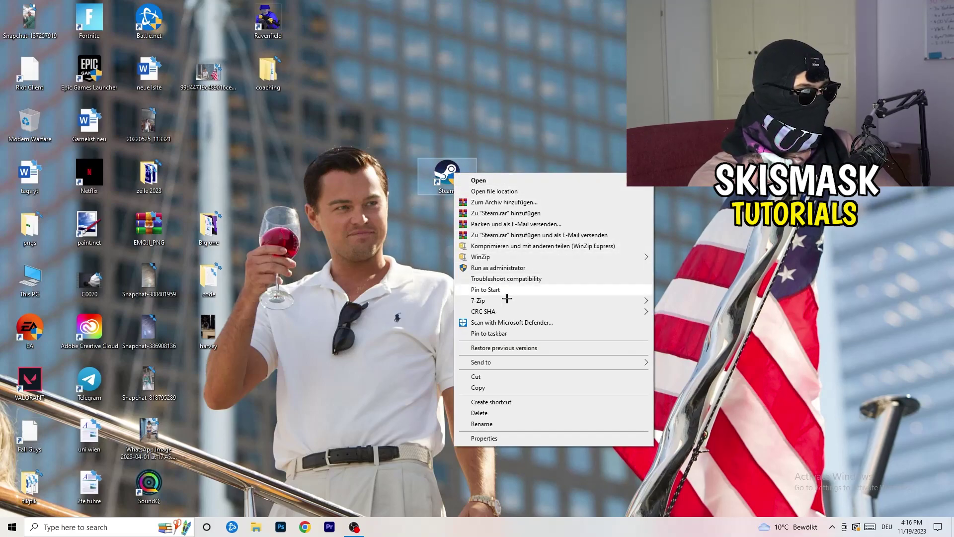
left_click(511, 440)
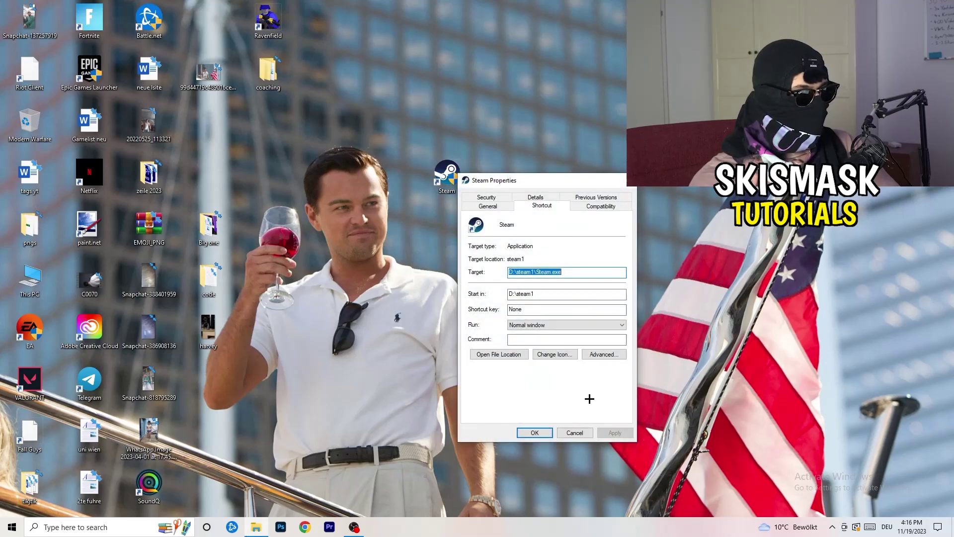
left_click_drag(519, 185, 336, 87)
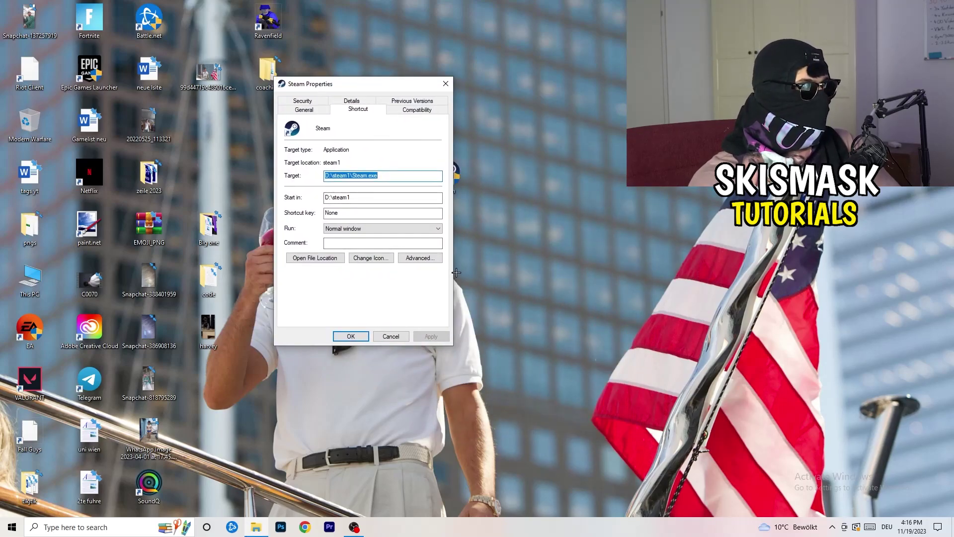
left_click(398, 109)
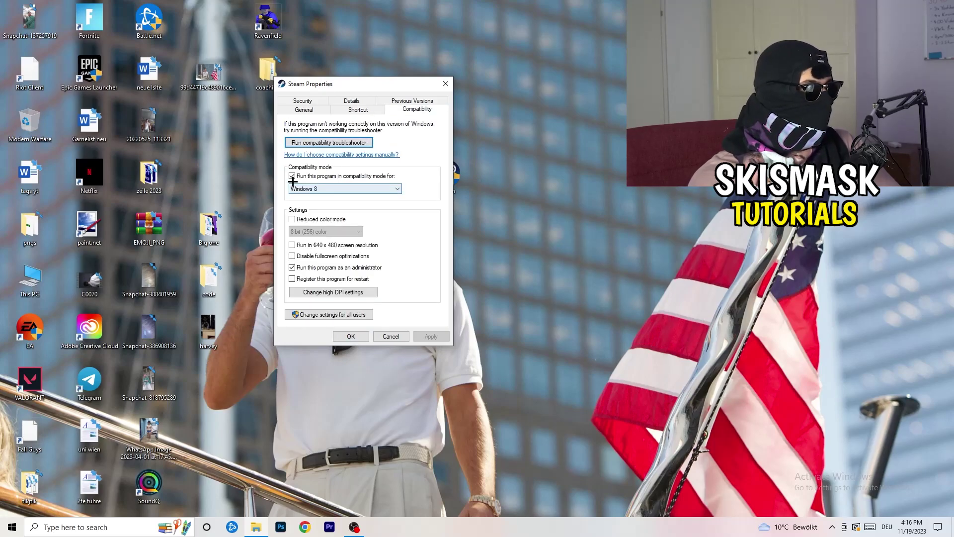
Check Steam's compatibility mode versions and the run-as-administrator option, and close the properties without saving
left_click(383, 188)
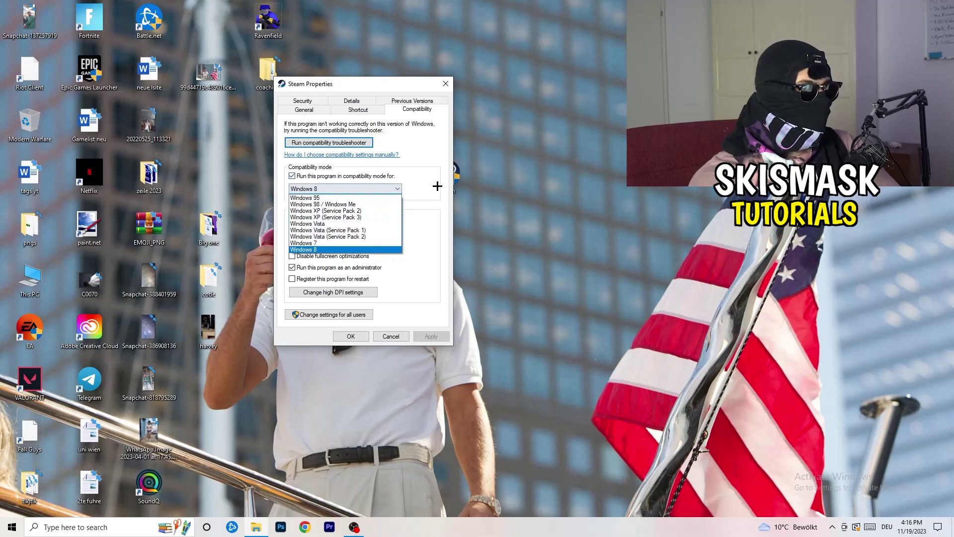
left_click(441, 182)
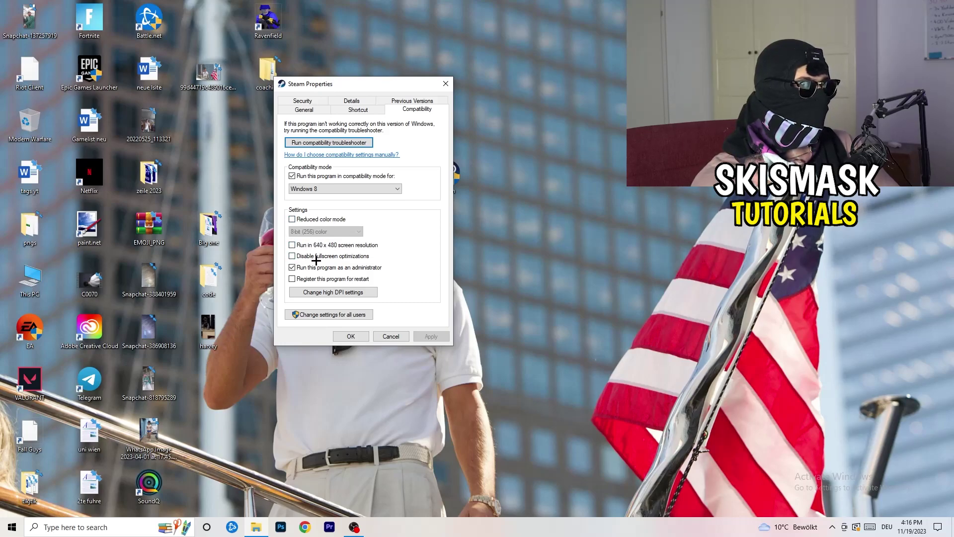
left_click(292, 268)
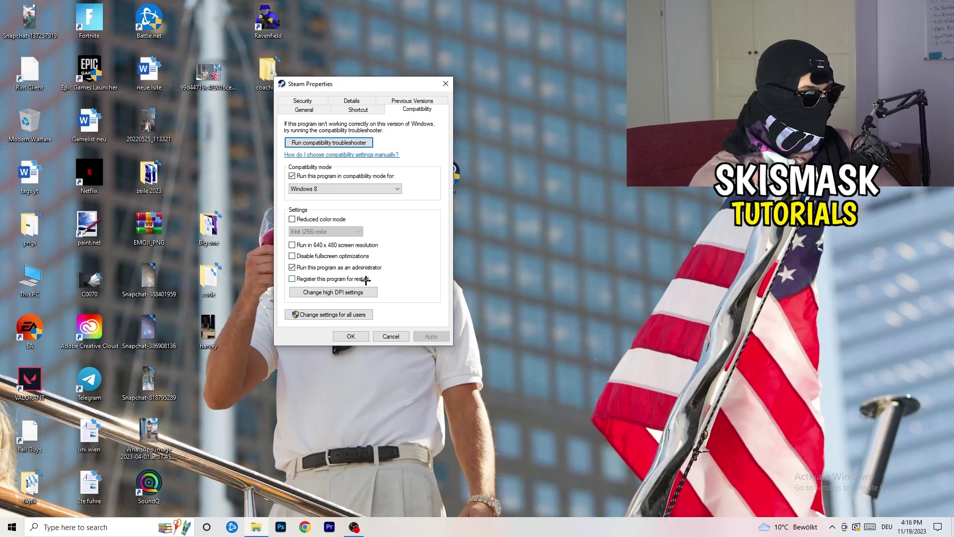
left_click(395, 336)
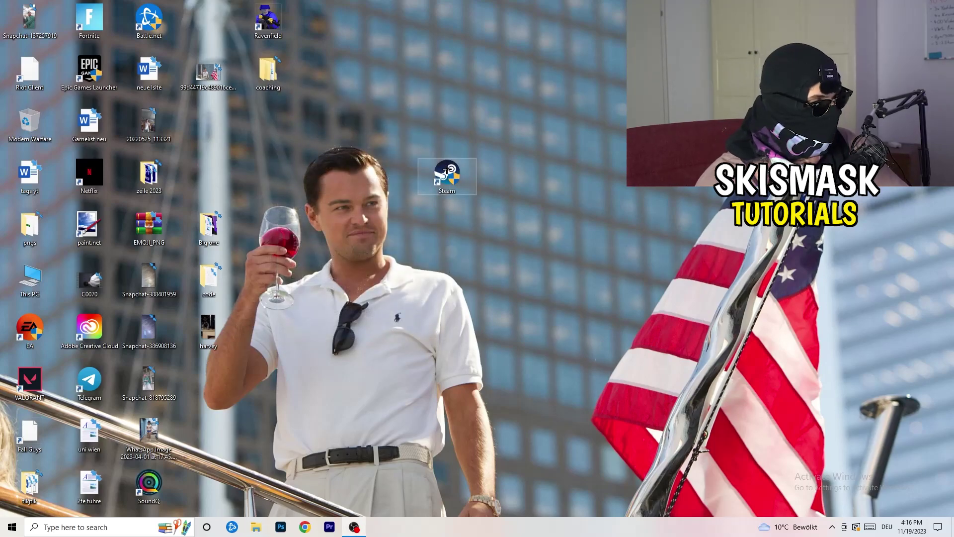
left_click_drag(447, 174, 506, 175)
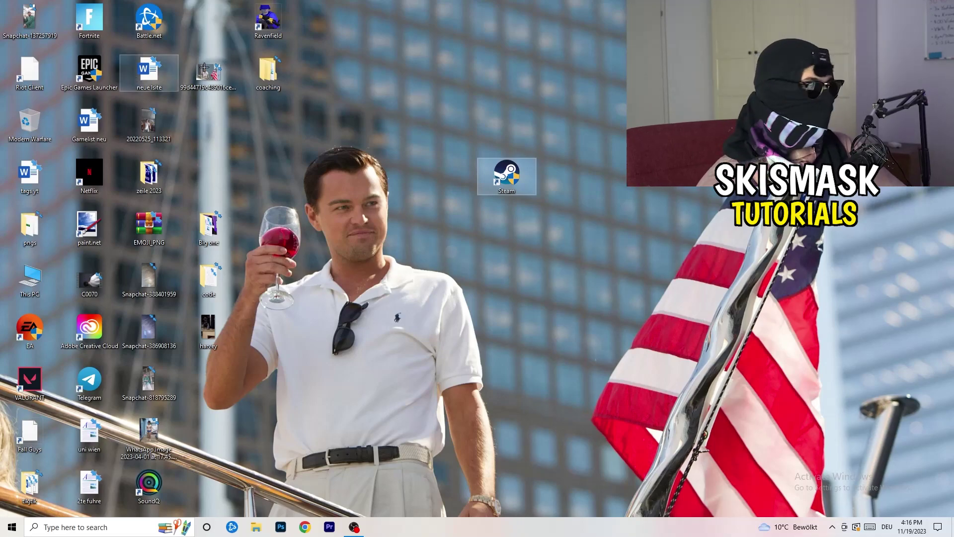
left_click_drag(510, 182, 448, 181)
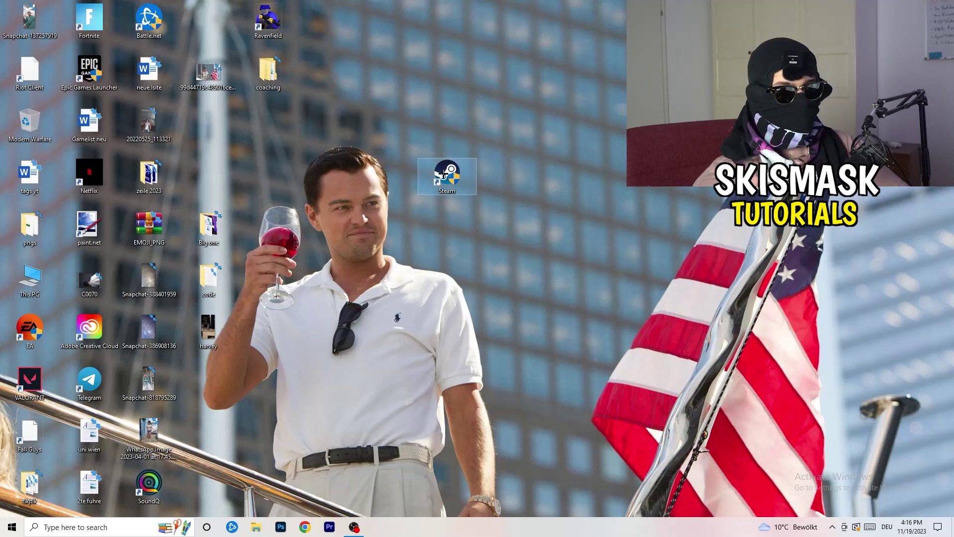
Check the compatibility settings in the Steam shortcut's properties and close the dialog without changing anything
right_click(443, 174)
left_click(512, 437)
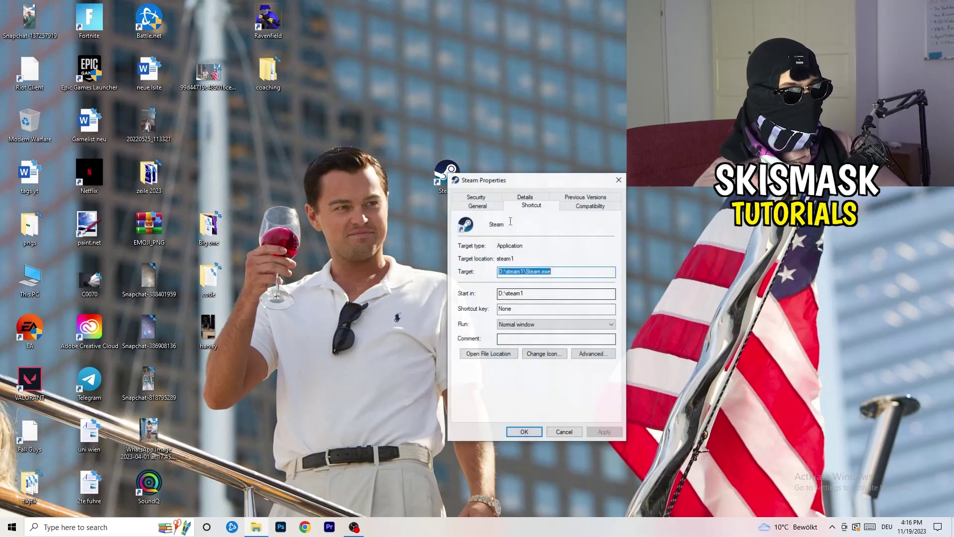
left_click(591, 204)
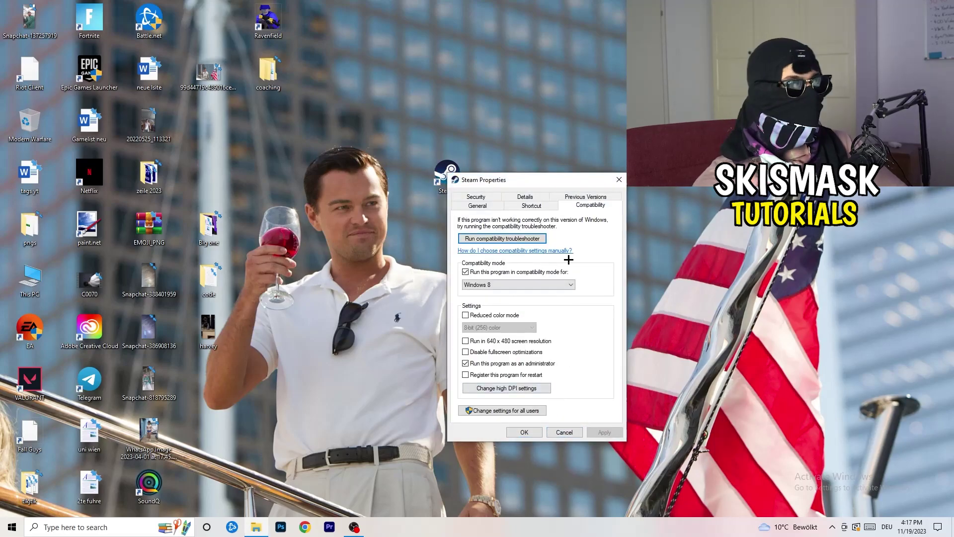
left_click(621, 178)
Move the Steam shortcut back among the other desktop icons, into the free slot above the Big one folder, and deselect it
left_click_drag(450, 181, 208, 124)
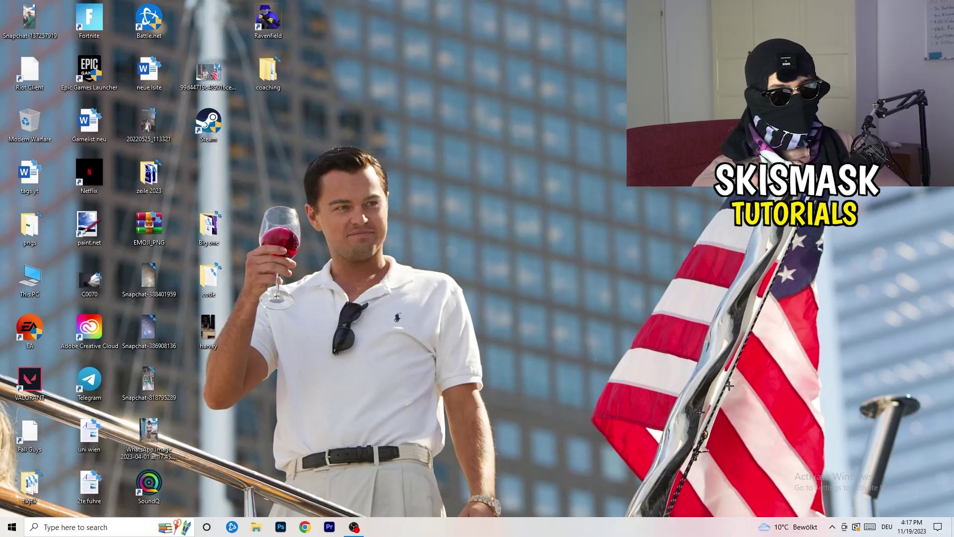
left_click(423, 97)
Open Task Manager and maximize its window
left_click_drag(376, 123, 452, 532)
right_click(452, 532)
left_click(502, 486)
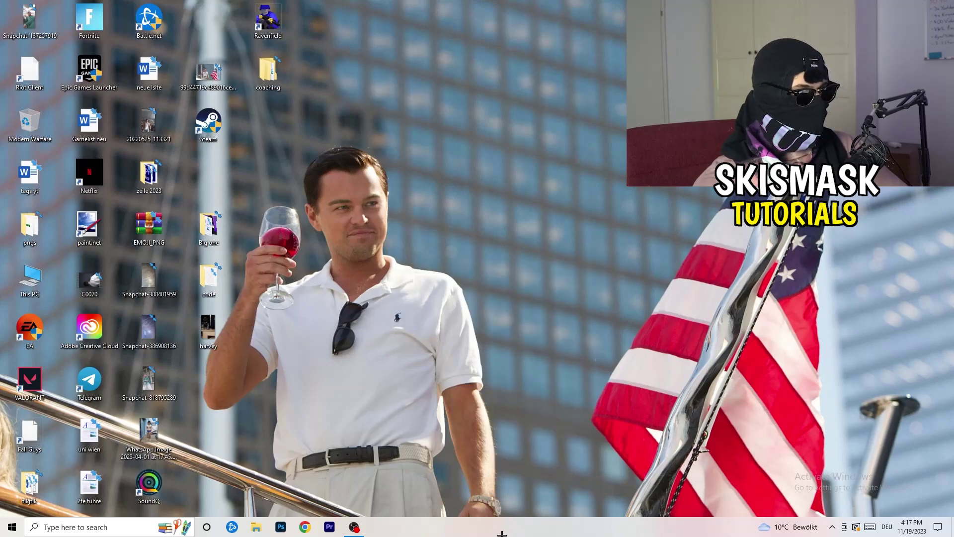
left_click(551, 24)
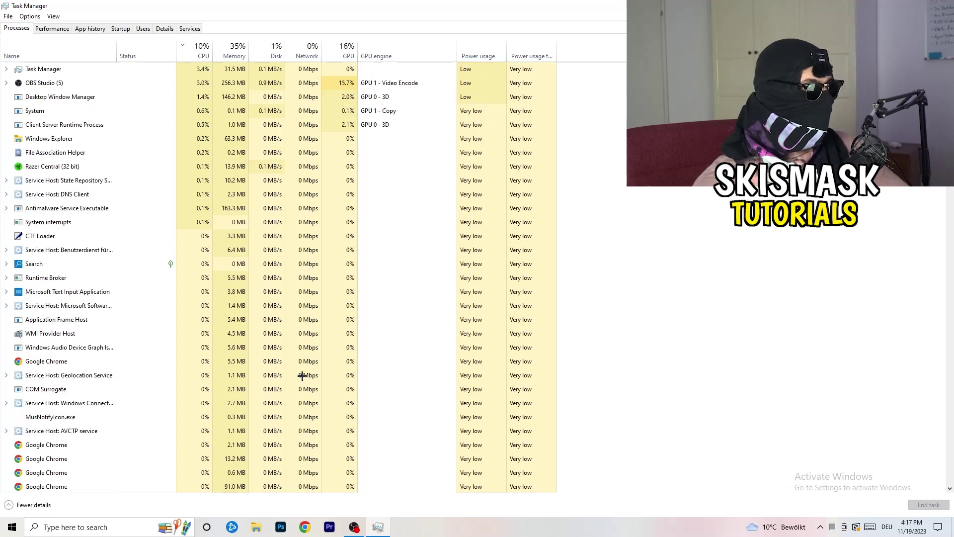
View the detailed process list and locate the priority setting for the first Creative Cloud UI Helper process
left_click(165, 28)
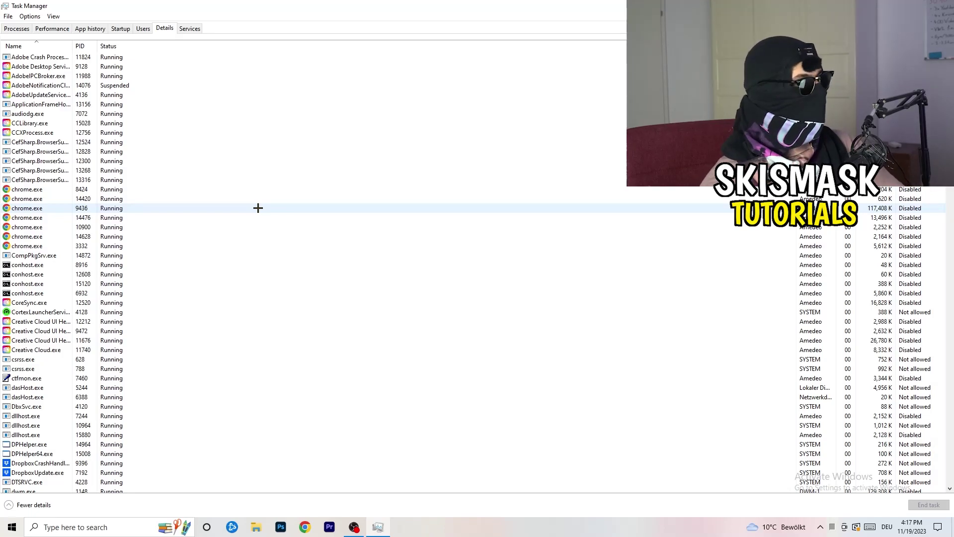
right_click(38, 321)
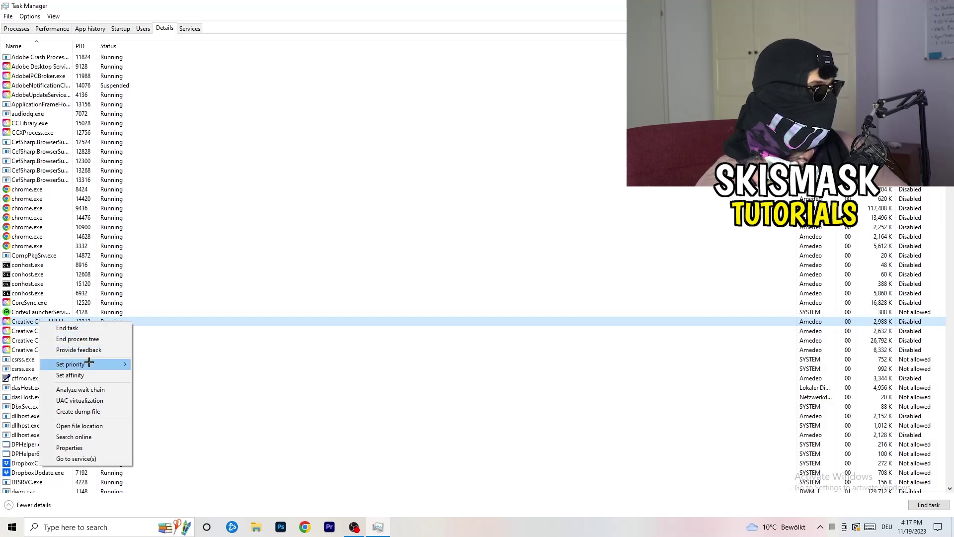
mouse_move(90, 363)
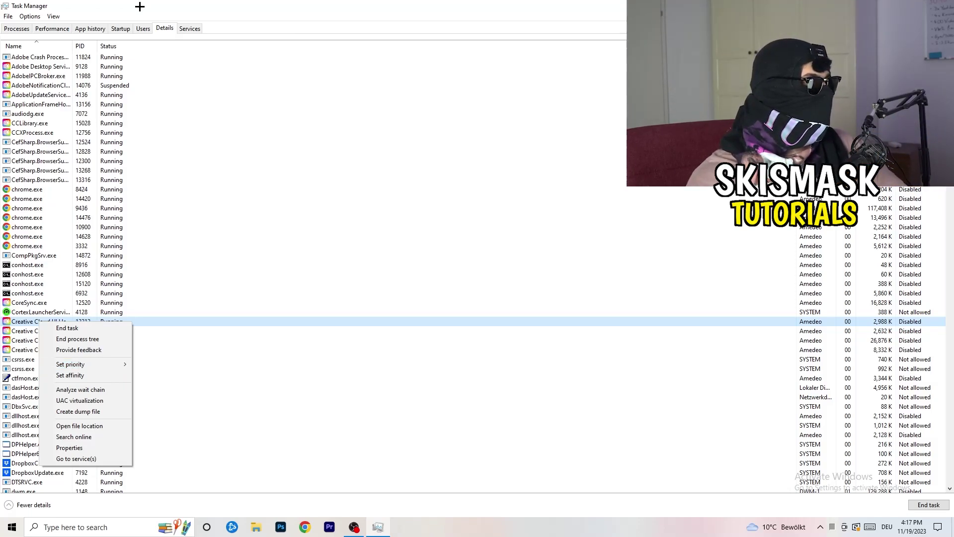
Review the status of the startup programs and look at the disable option for the Windows Security notification entry
left_click(120, 28)
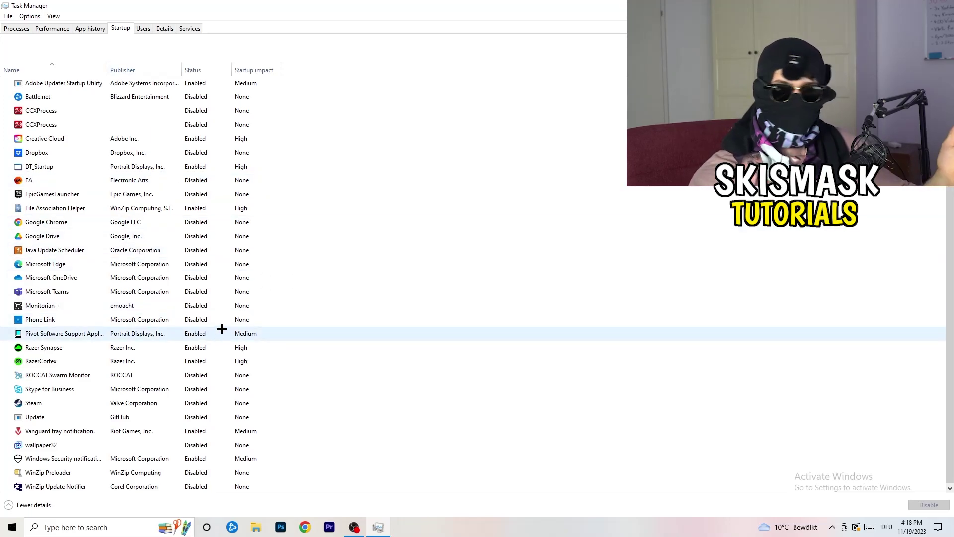
scroll(221, 329, "down", 1)
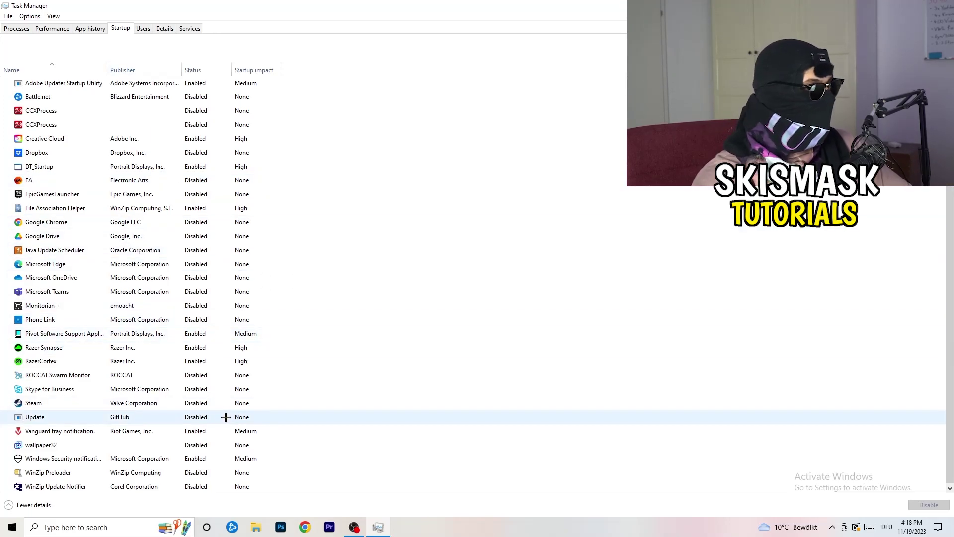
right_click(202, 458)
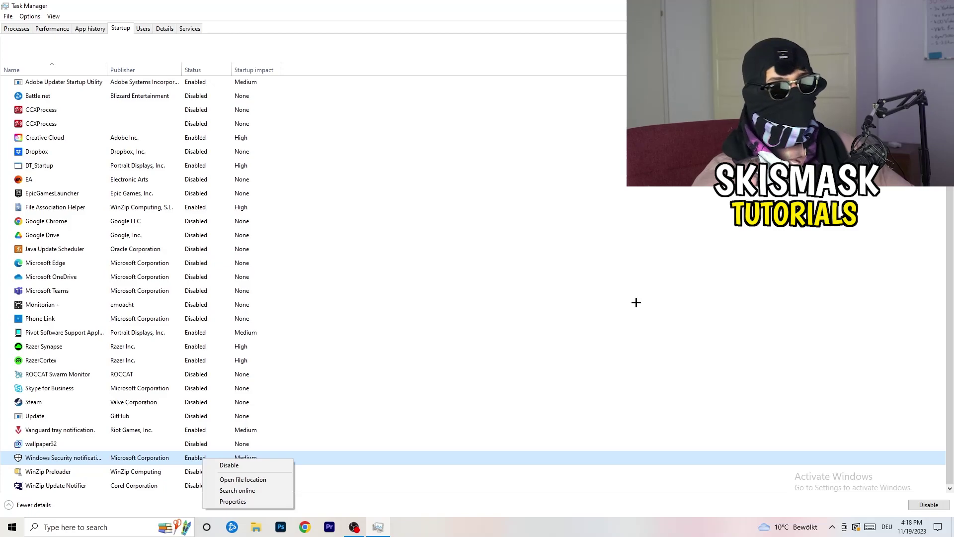
Look through the running processes and sort them by GPU usage
left_click(7, 28)
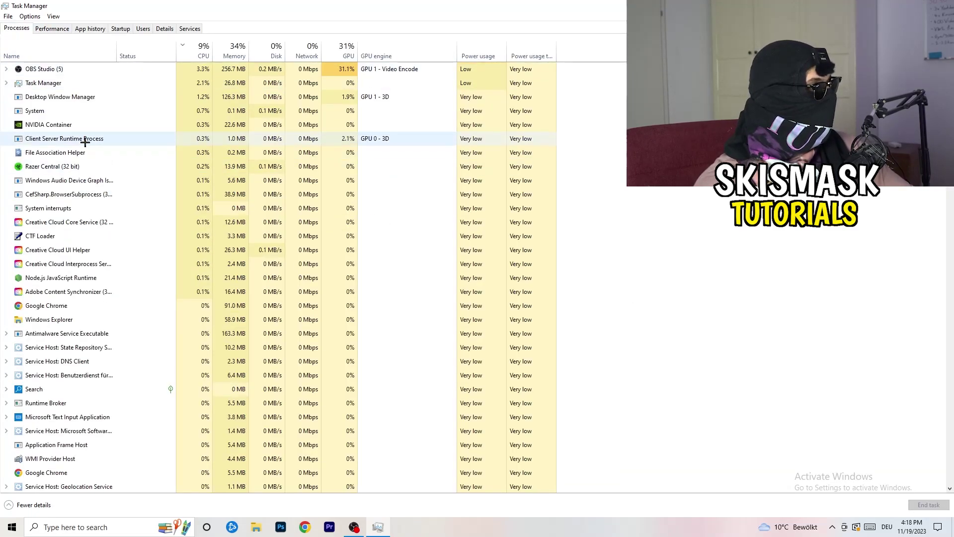
scroll(169, 144, "down", 6)
scroll(204, 146, "up", 6)
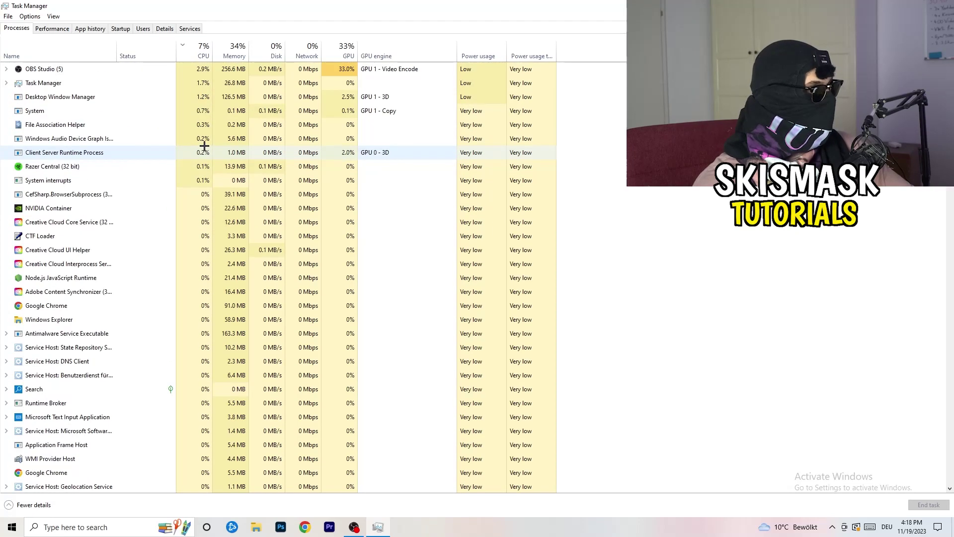
left_click(339, 54)
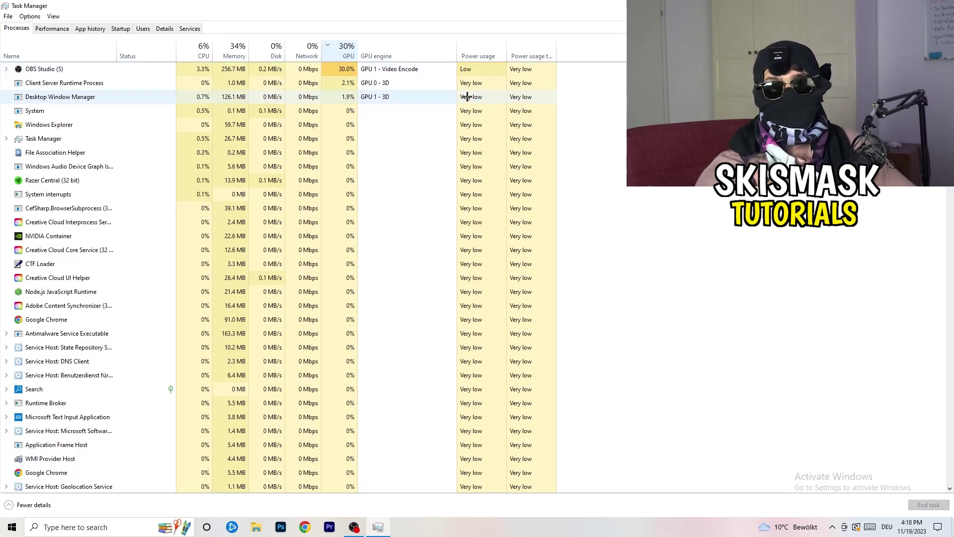
Look at the end-task option for OBS Studio, dismiss it without ending the process, and close Task Manager
right_click(324, 72)
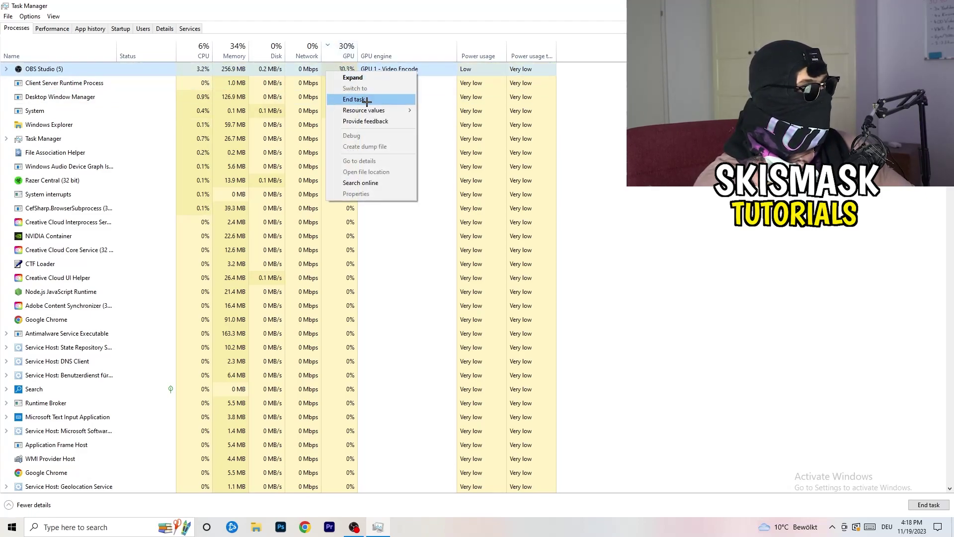
key("Escape")
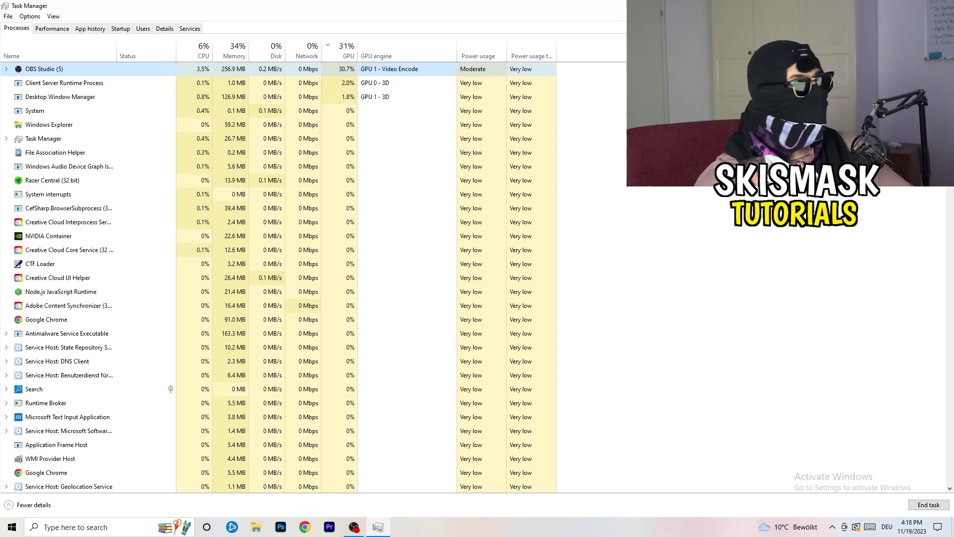
key("alt+F4")
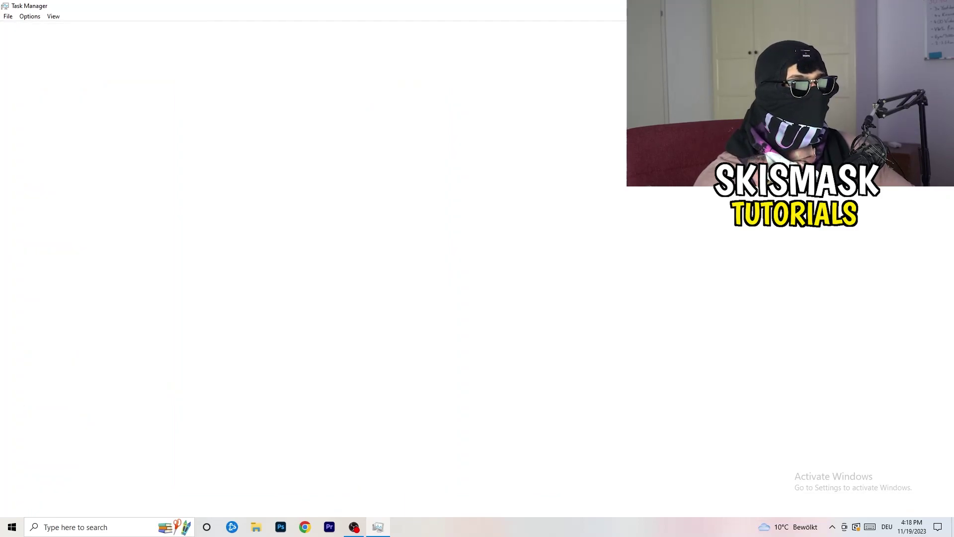